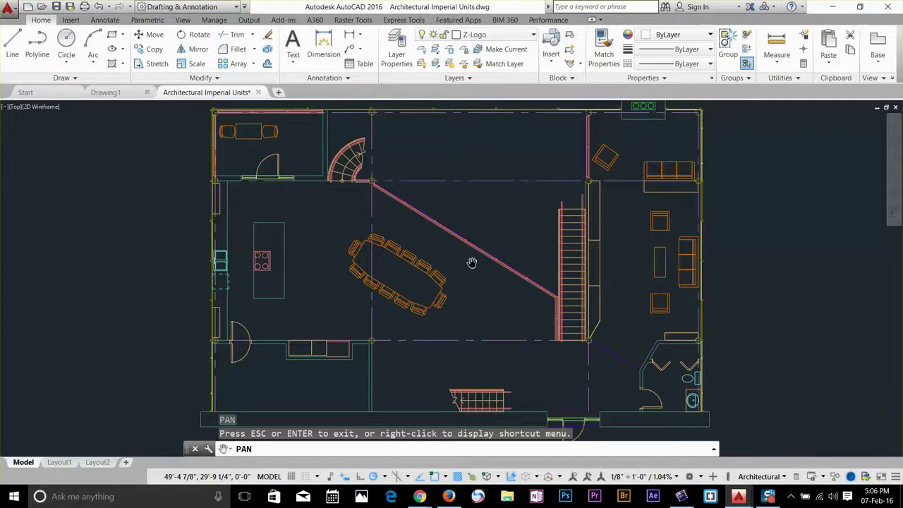
# Step: End the Pan command, leaving the whole floor plan framed in the window
pyautogui.press('Escape')
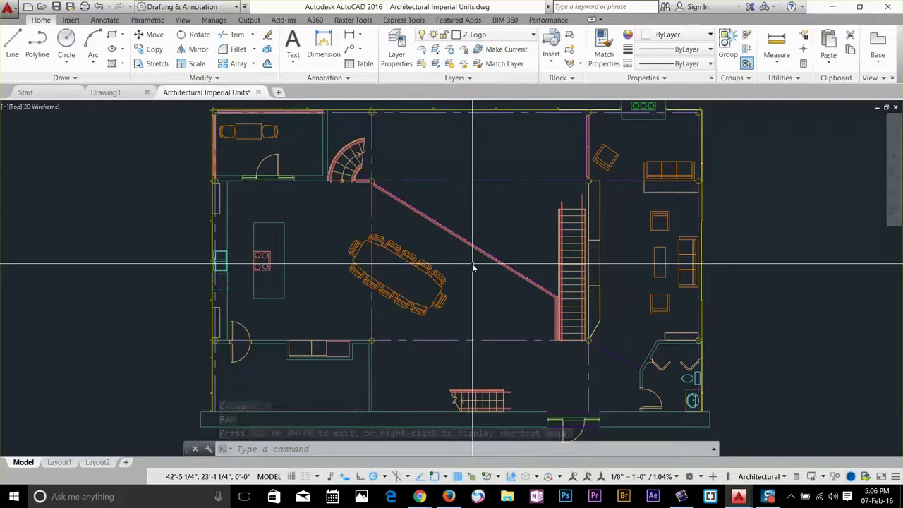
# Step: Pan the plan slightly left, then toward the curved stair, and zoom in on it
pyautogui.write('P')
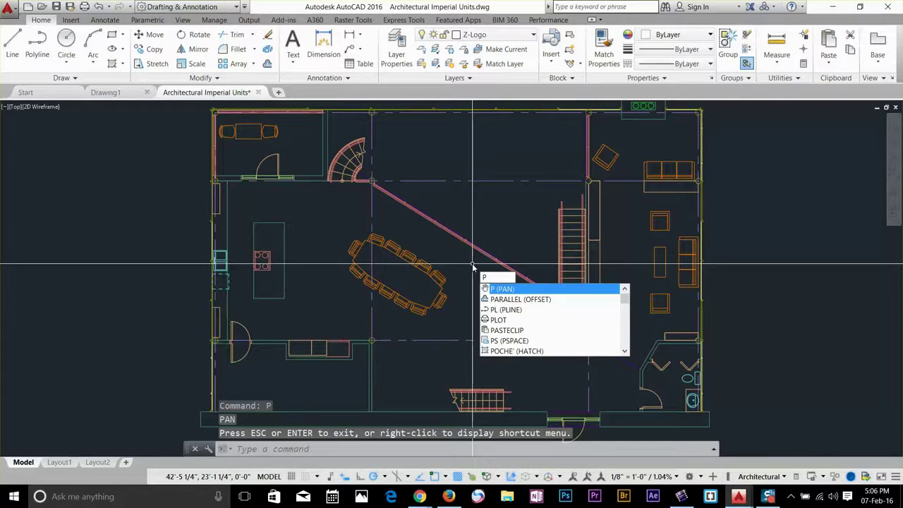
pyautogui.press('Return')
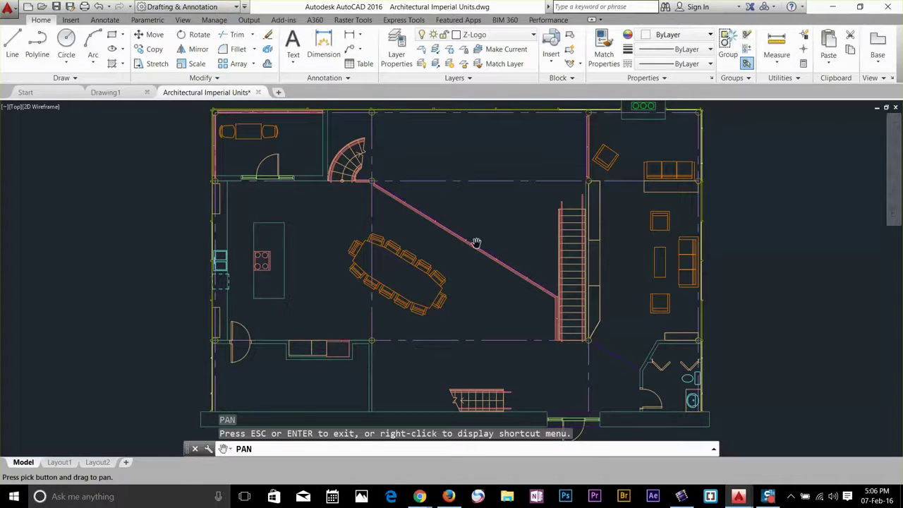
pyautogui.moveTo(486, 214)
pyautogui.mouseDown()
pyautogui.moveTo(346, 211)
pyautogui.moveTo(417, 247)
pyautogui.moveTo(514, 248)
pyautogui.moveTo(510, 237)
pyautogui.moveTo(472, 232)
pyautogui.moveTo(473, 217)
pyautogui.mouseUp()
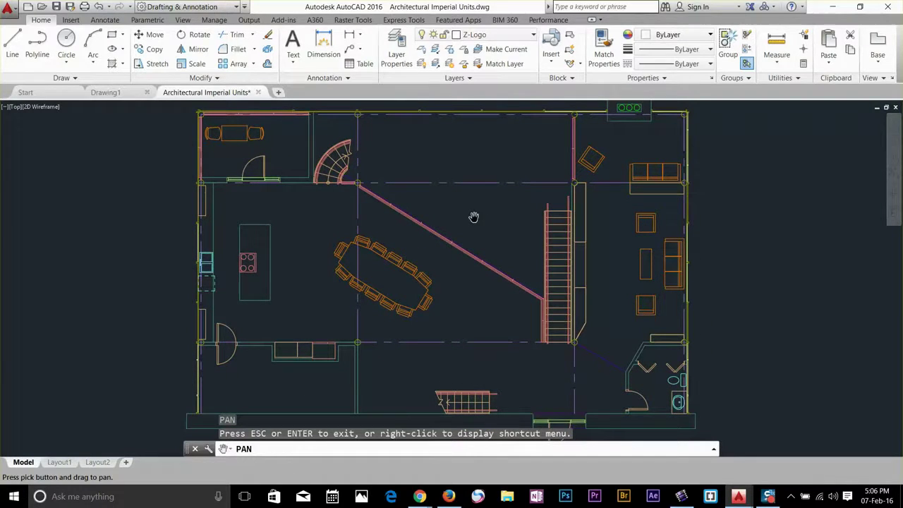
pyautogui.moveTo(426, 209); pyautogui.dragTo(457, 246)
pyautogui.scroll(4, 356, 210)
pyautogui.scroll(4, 357, 210)
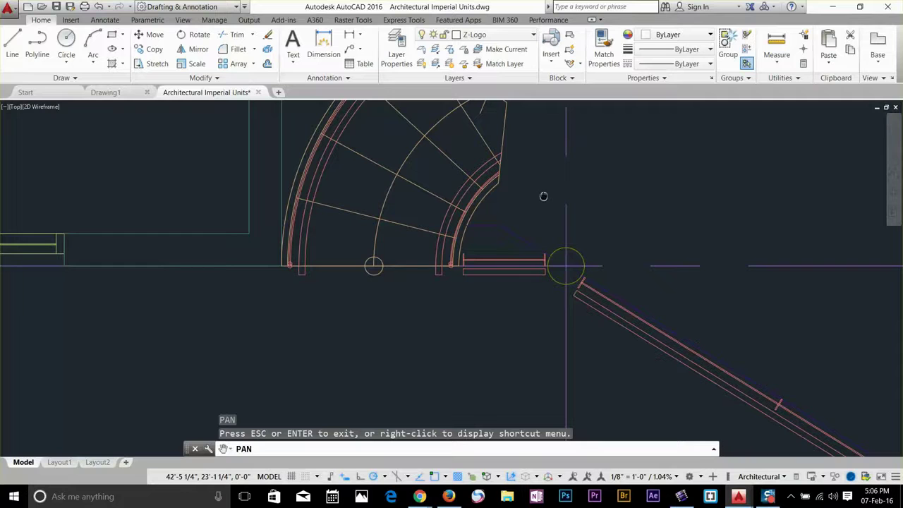
pyautogui.moveTo(543, 196)
pyautogui.mouseDown()
pyautogui.moveTo(238, 208)
pyautogui.moveTo(161, 155)
pyautogui.moveTo(418, 154)
pyautogui.moveTo(599, 204)
pyautogui.moveTo(681, 264)
pyautogui.moveTo(731, 345)
pyautogui.mouseUp()
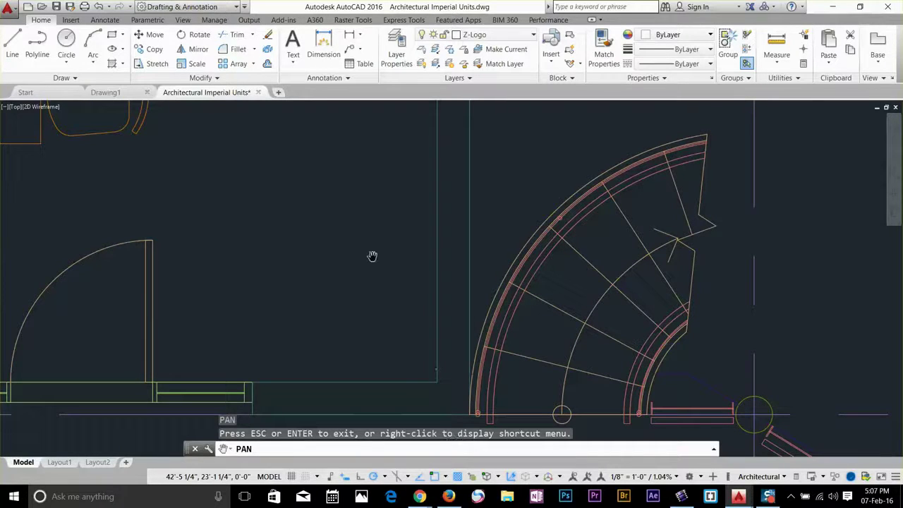
pyautogui.press('Escape')
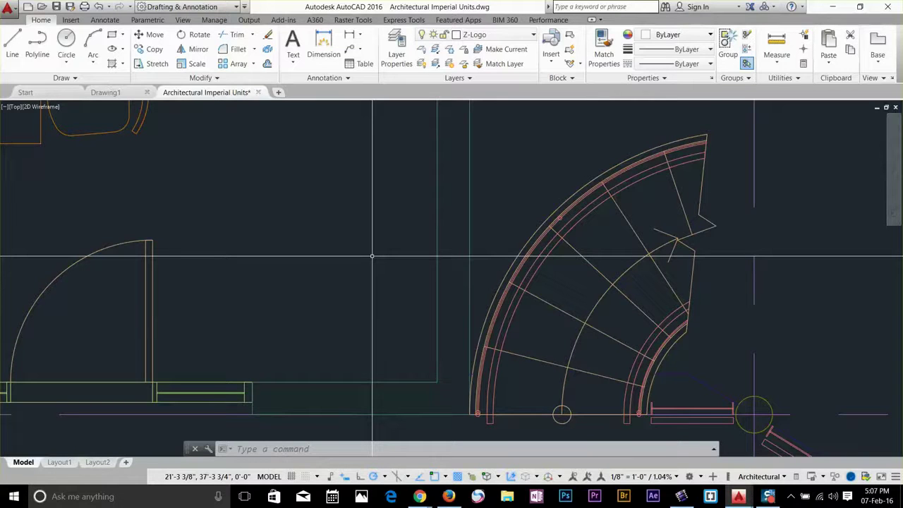
pyautogui.press('Return')
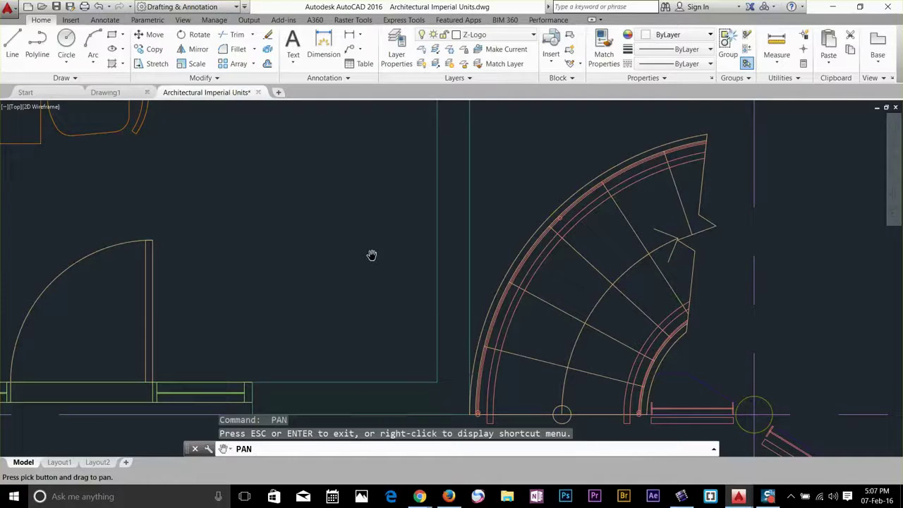
pyautogui.press('Return')
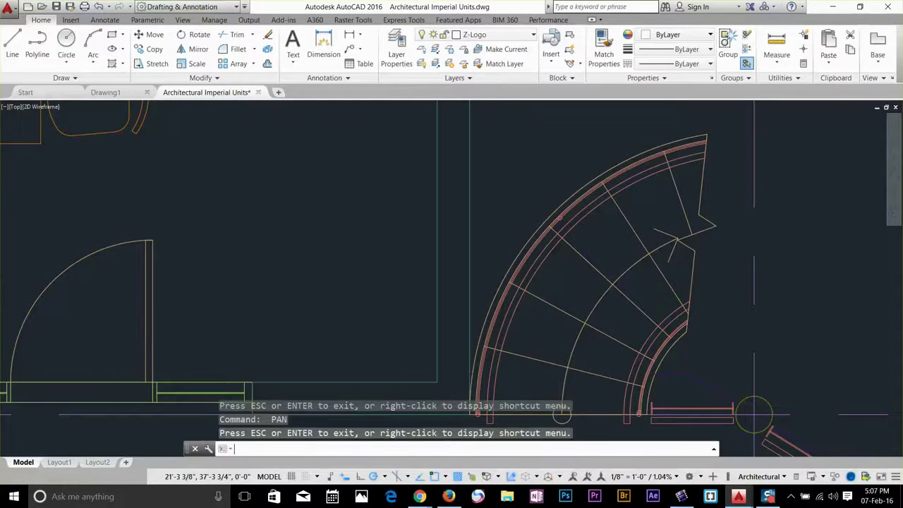
pyautogui.press('Return')
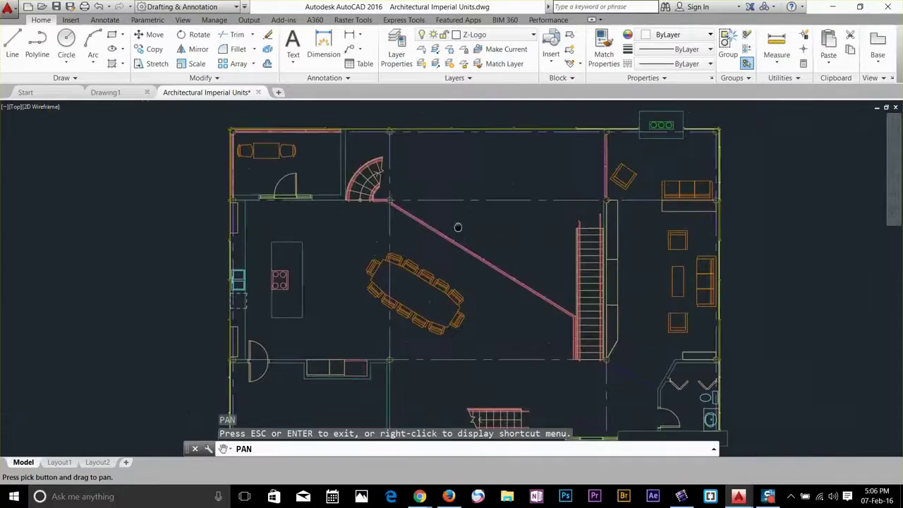
pyautogui.moveTo(459, 228); pyautogui.dragTo(458, 246)
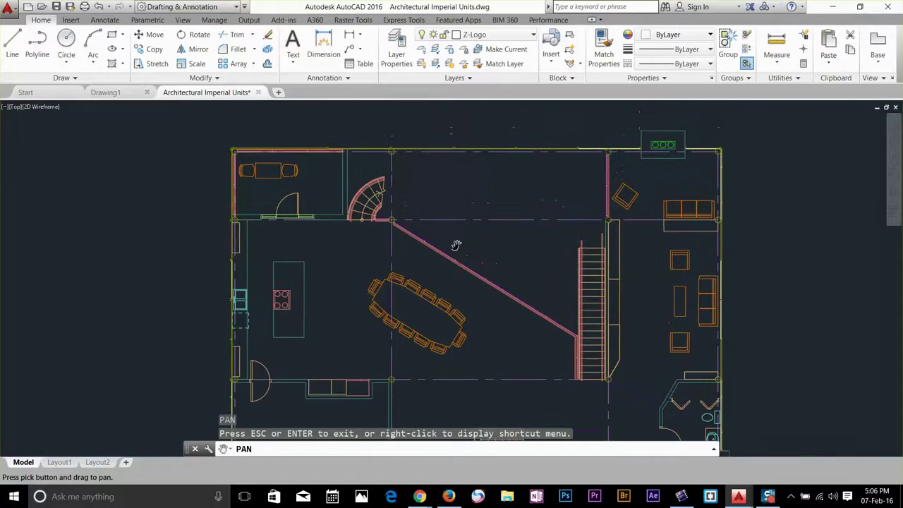
pyautogui.scroll(5, 367, 231)
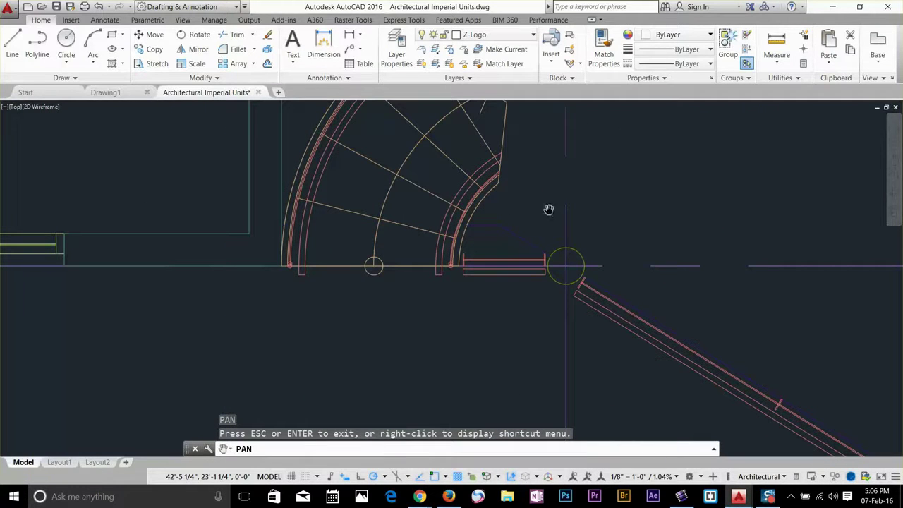
# Step: Drag the plan so the door swing sits left of the full curved stair, then restart Pan
pyautogui.moveTo(544, 196)
pyautogui.mouseDown()
pyautogui.moveTo(331, 211)
pyautogui.moveTo(165, 176)
pyautogui.moveTo(237, 143)
pyautogui.moveTo(552, 177)
pyautogui.moveTo(640, 233)
pyautogui.moveTo(718, 326)
pyautogui.moveTo(706, 314)
pyautogui.mouseUp()
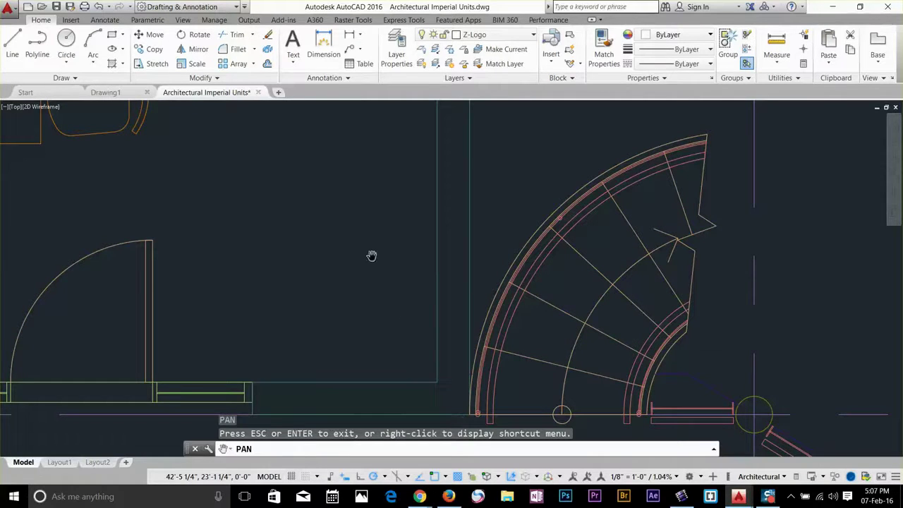
pyautogui.press('Escape')
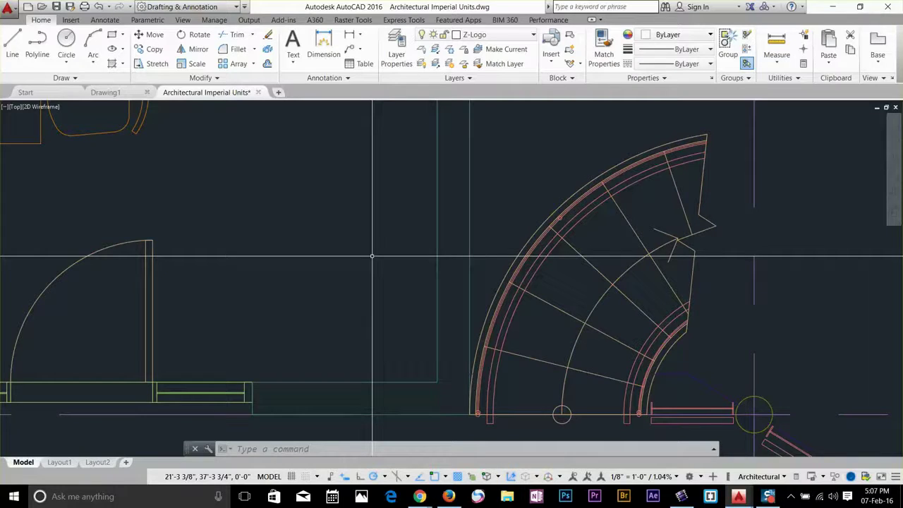
pyautogui.write('p')
pyautogui.press('Return')
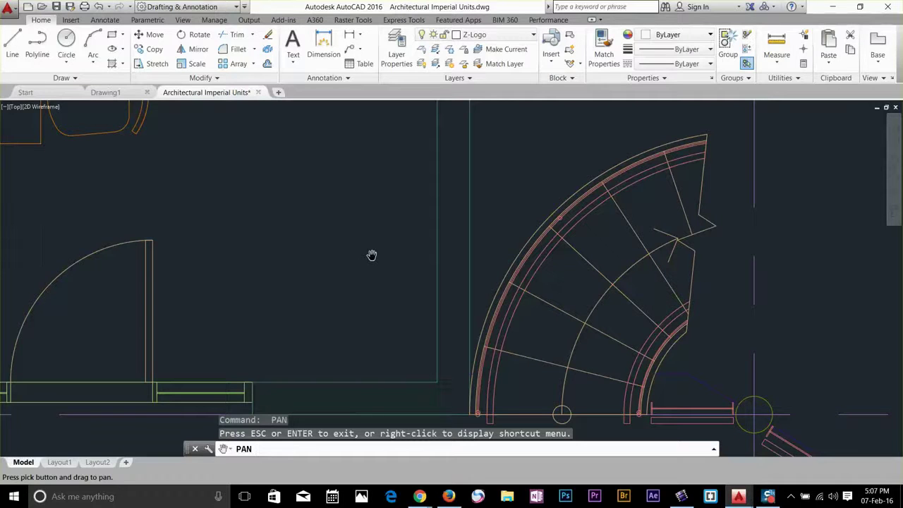
pyautogui.press('Escape')
pyautogui.press('Return')
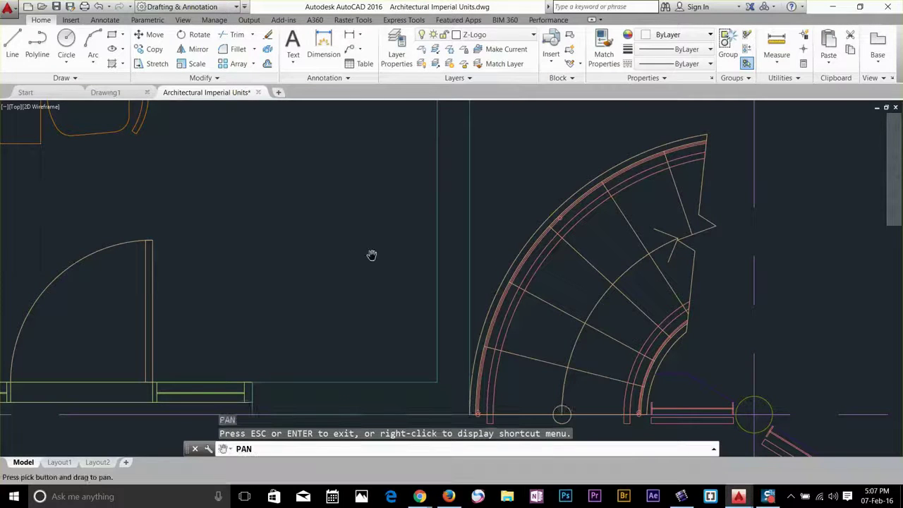
# Step: Switch to realtime zoom from the Pan shortcut menu and zoom out, in, then out again
pyautogui.rightClick(344, 300)
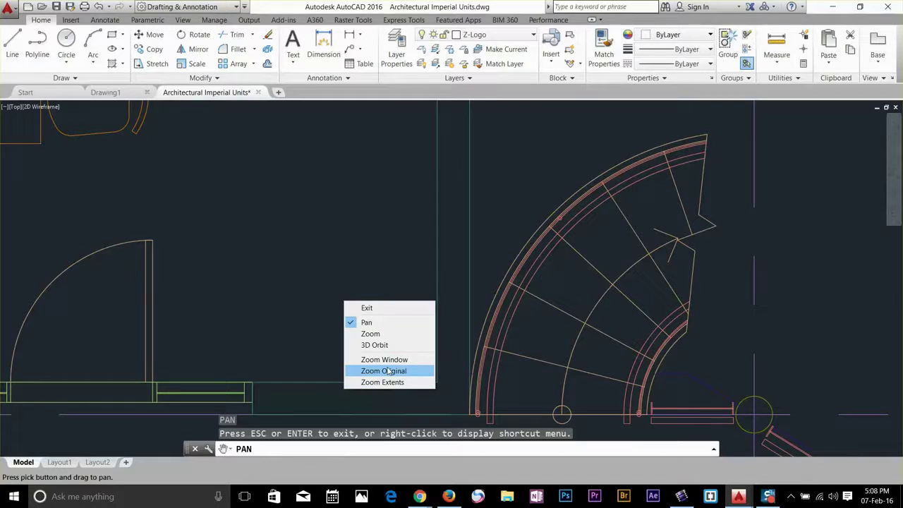
pyautogui.click(383, 333)
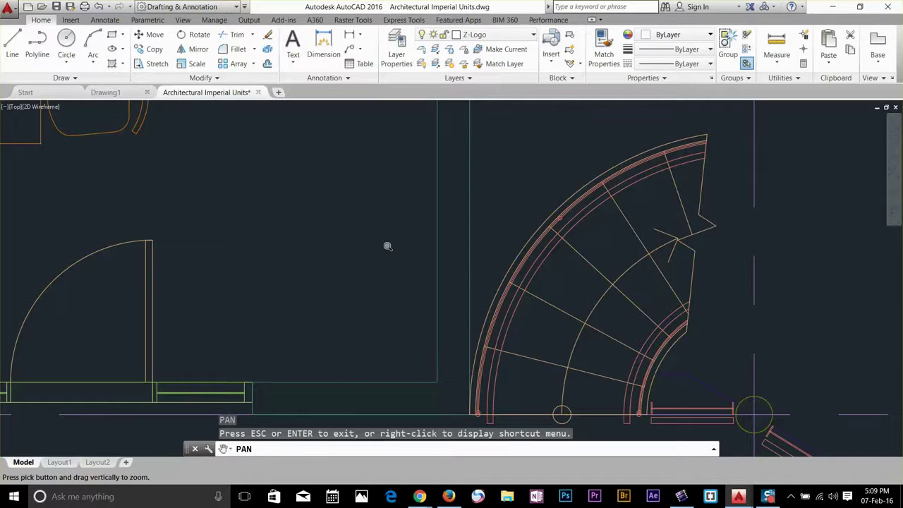
pyautogui.moveTo(540, 186)
pyautogui.mouseDown()
pyautogui.moveTo(493, 226)
pyautogui.moveTo(468, 270)
pyautogui.moveTo(474, 415)
pyautogui.mouseUp()
pyautogui.moveTo(478, 363); pyautogui.dragTo(466, 187)
pyautogui.moveTo(560, 203); pyautogui.dragTo(534, 317)
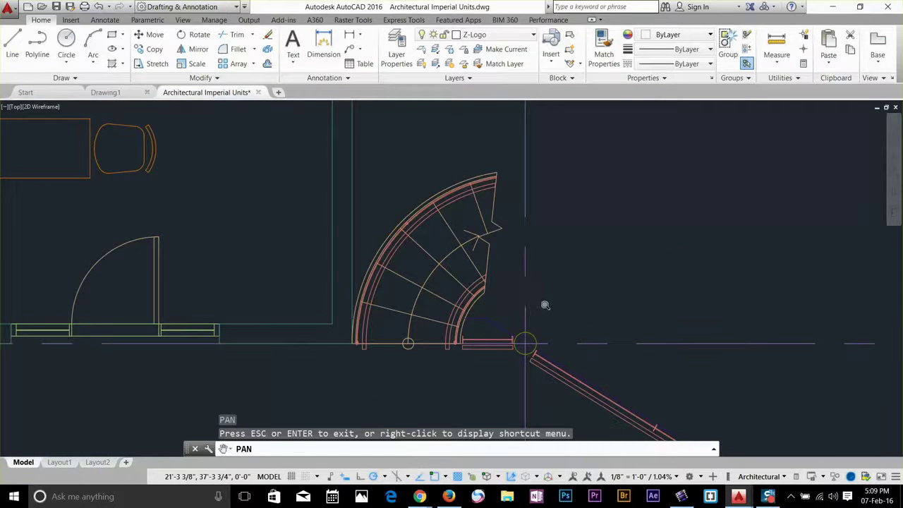
# Step: Return to Pan and slide the view to reveal the top wall and table
pyautogui.rightClick(544, 305)
pyautogui.click(572, 329)
pyautogui.moveTo(578, 321)
pyautogui.mouseDown()
pyautogui.moveTo(637, 294)
pyautogui.moveTo(546, 274)
pyautogui.moveTo(495, 312)
pyautogui.moveTo(200, 212)
pyautogui.mouseUp()
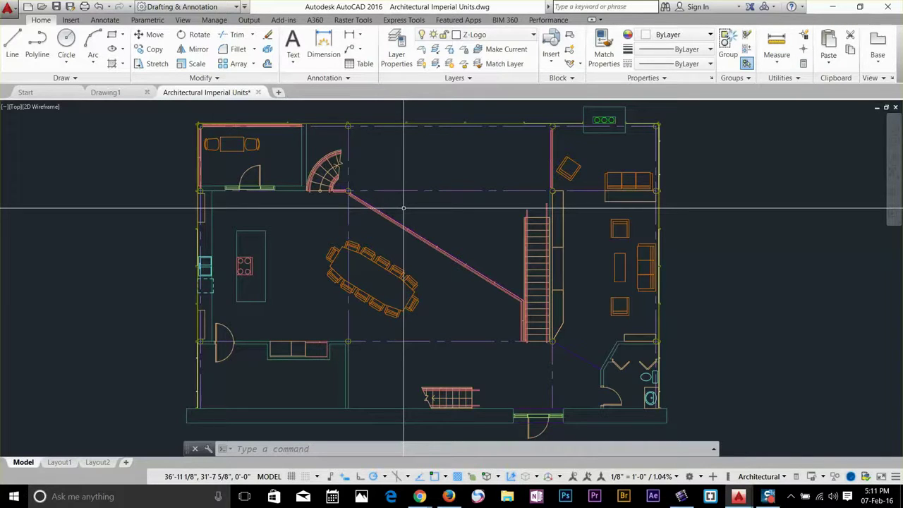
# Step: Shift the plan left with -PAN using two picked points, then middle-drag it back right
pyautogui.write('-')
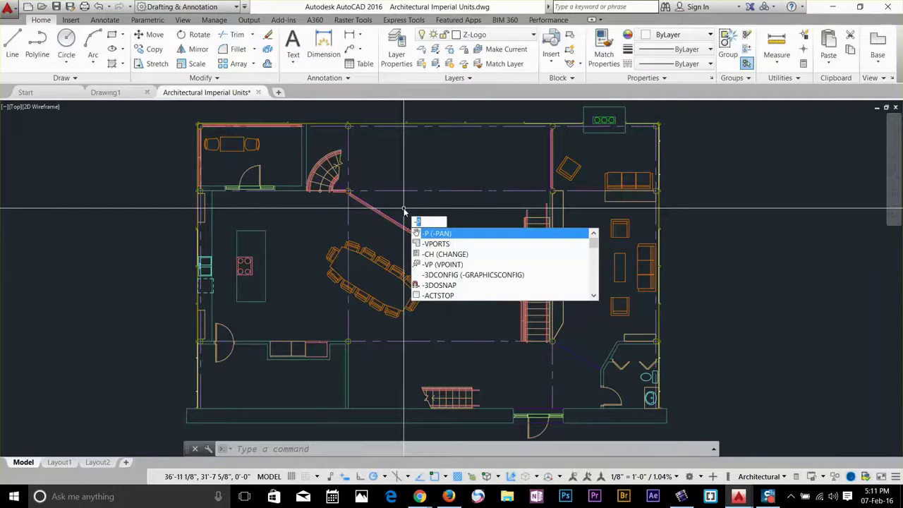
pyautogui.write('p')
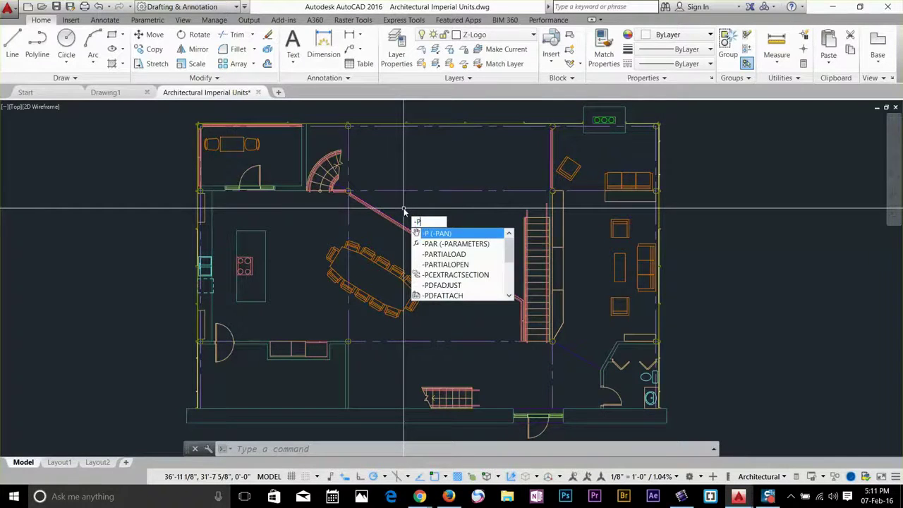
pyautogui.press('Return')
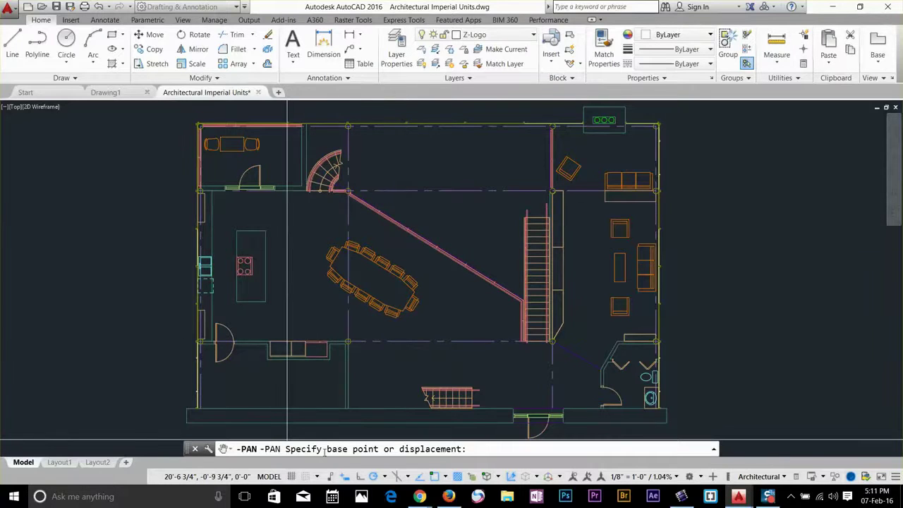
pyautogui.click(439, 225)
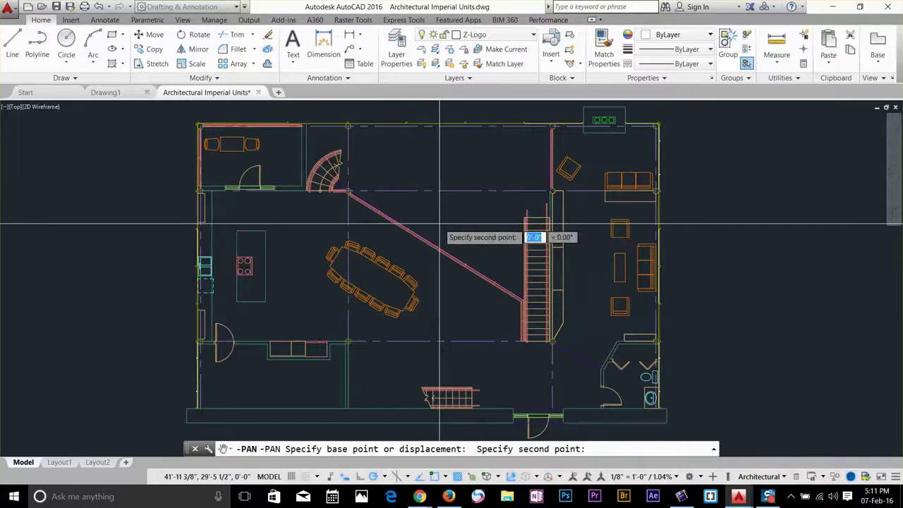
pyautogui.click(254, 224)
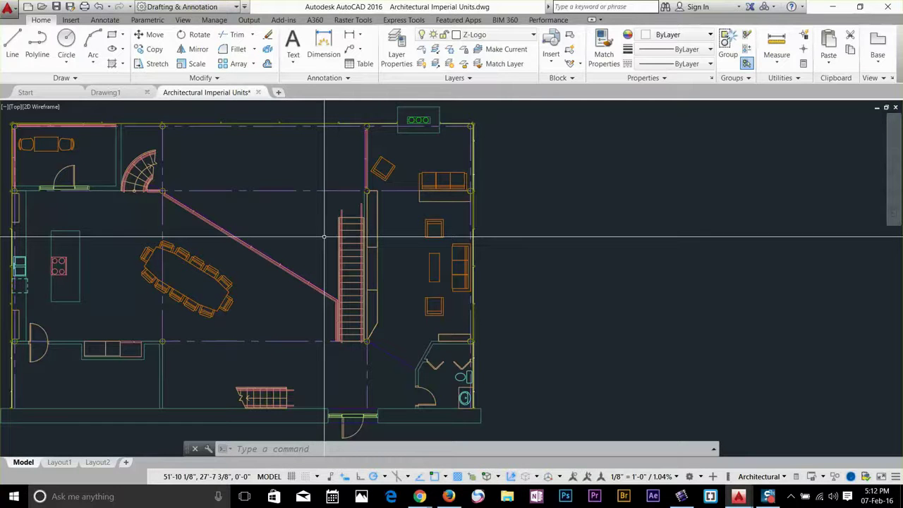
pyautogui.moveTo(323, 237); pyautogui.dragTo(324, 237, button='middle')
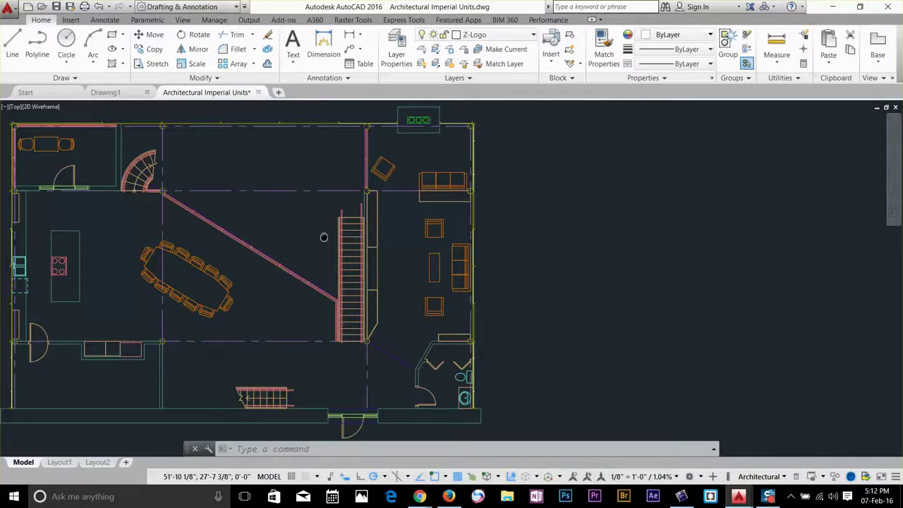
pyautogui.moveTo(324, 237); pyautogui.dragTo(479, 234, button='middle')
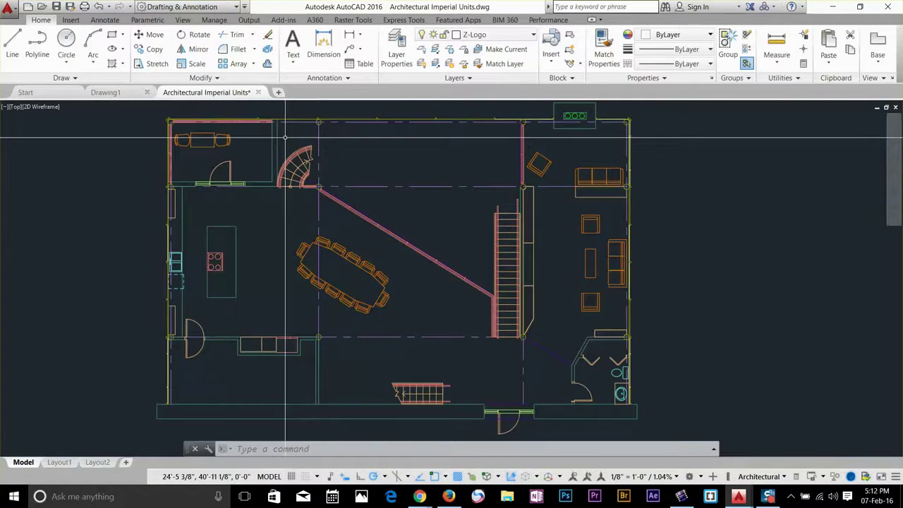
# Step: Pick a circle centre near the diagonal wall, then pan the plan up during the radius prompt
pyautogui.moveTo(288, 146); pyautogui.dragTo(315, 150, button='middle')
pyautogui.click(419, 211)
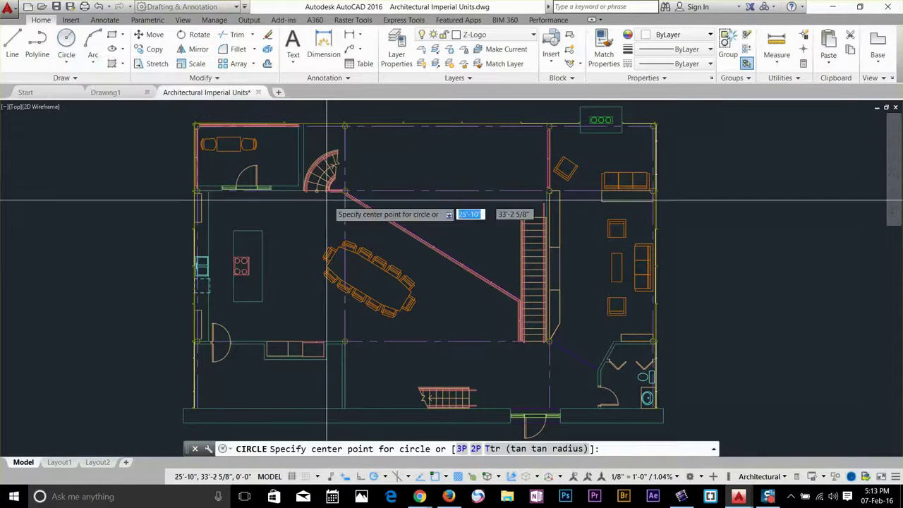
pyautogui.click(434, 218)
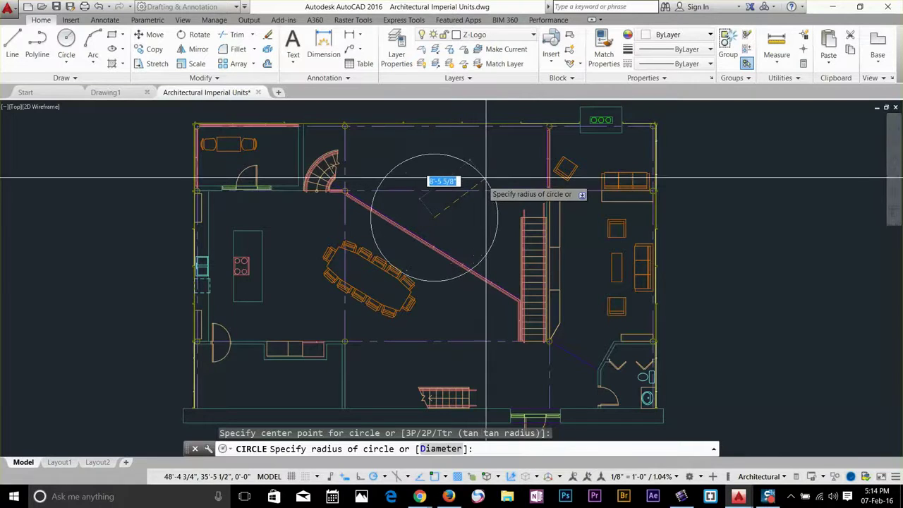
pyautogui.moveTo(516, 127)
pyautogui.mouseDown(button='middle')
pyautogui.moveTo(452, 204)
pyautogui.moveTo(439, 254)
pyautogui.mouseUp(button='middle')
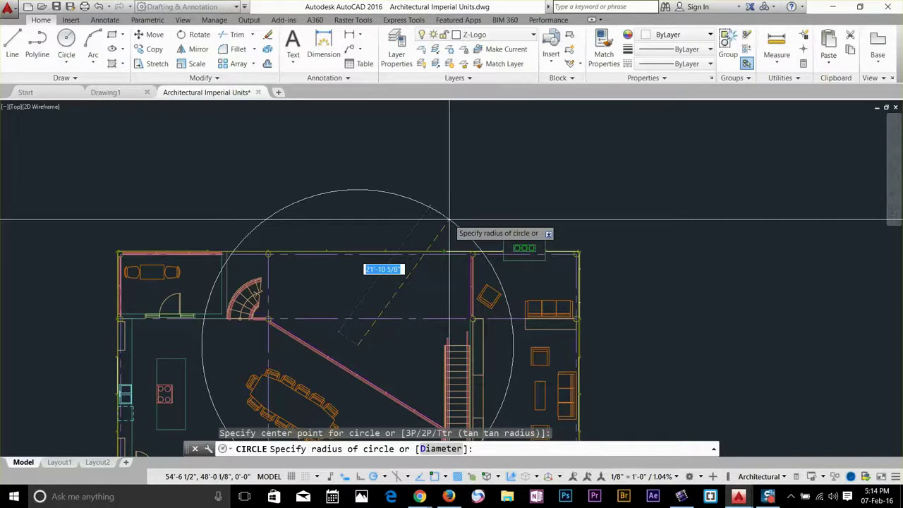
pyautogui.moveTo(449, 220)
pyautogui.mouseDown(button='middle')
pyautogui.moveTo(445, 198)
pyautogui.moveTo(459, 186)
pyautogui.moveTo(466, 216)
pyautogui.moveTo(482, 153)
pyautogui.moveTo(525, 163)
pyautogui.moveTo(505, 155)
pyautogui.mouseUp(button='middle')
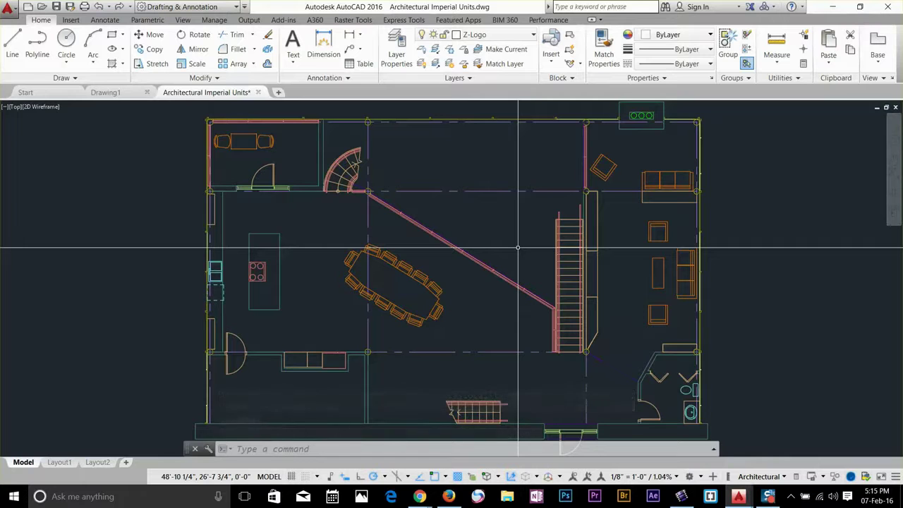
# Step: Enable 'Display scroll bars in drawing window' in Options and apply it
pyautogui.press('Return')
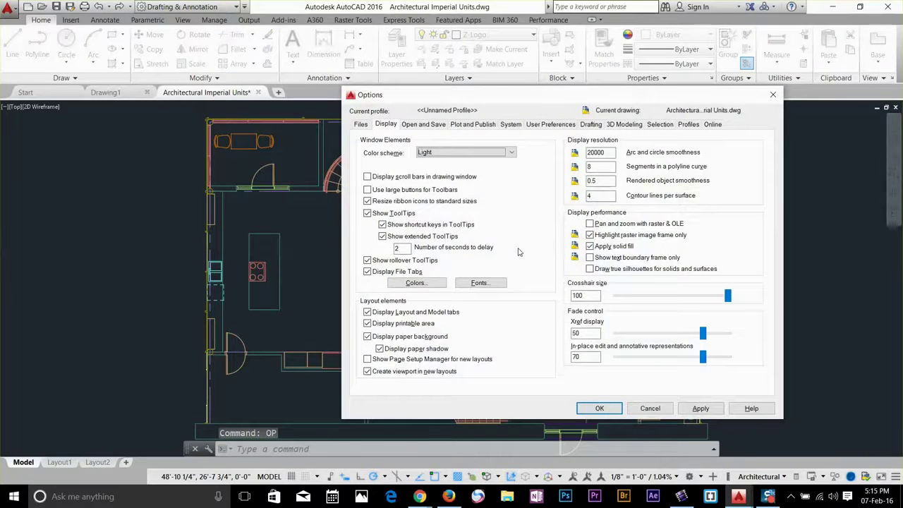
pyautogui.click(367, 177)
pyautogui.click(711, 408)
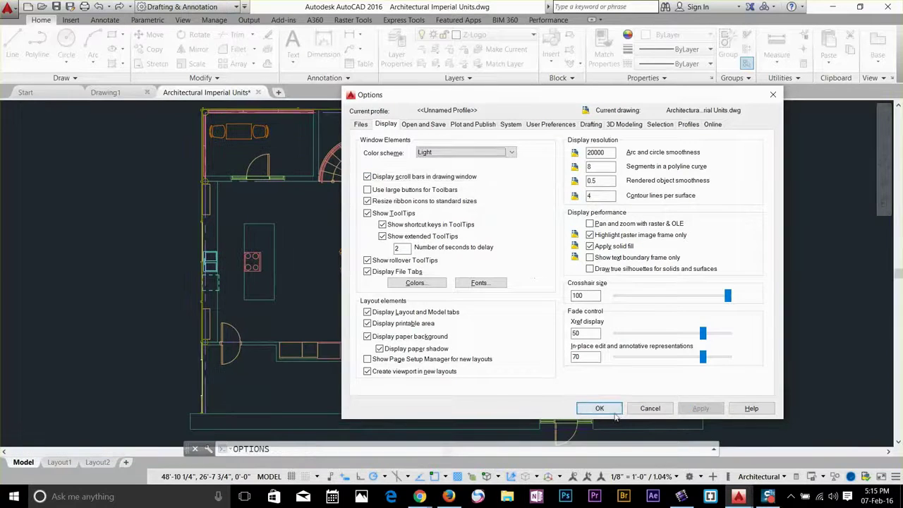
pyautogui.click(607, 413)
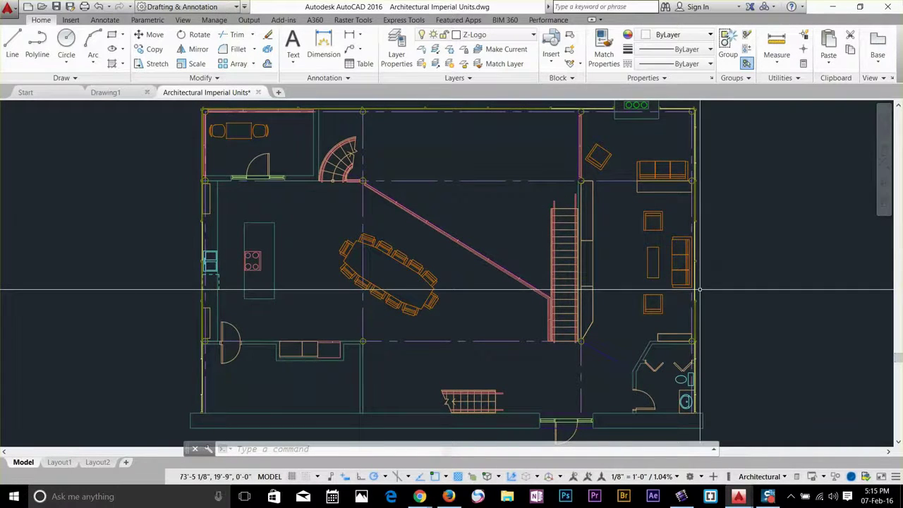
# Step: Zoom out on the floor plan and drag the vertical scroll bar to move it lower
pyautogui.scroll(-4, 548, 183)
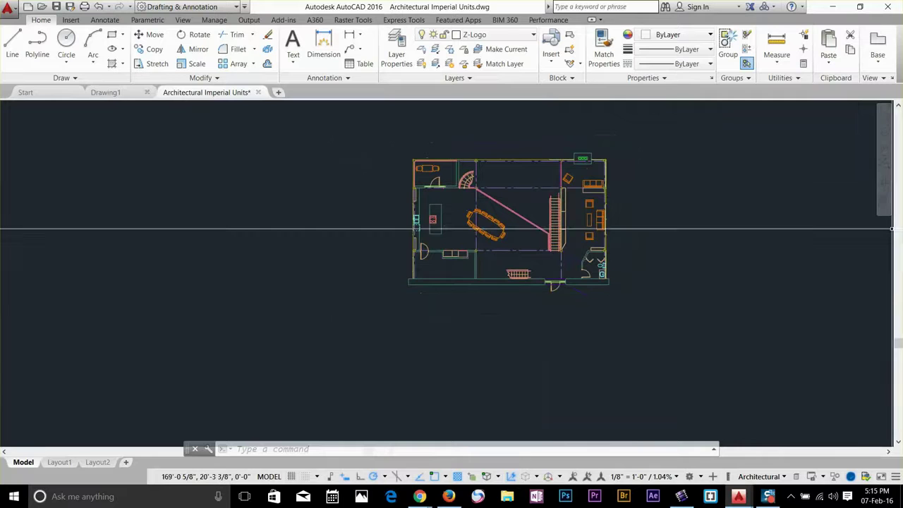
pyautogui.click(898, 335)
pyautogui.moveTo(897, 335); pyautogui.dragTo(898, 241)
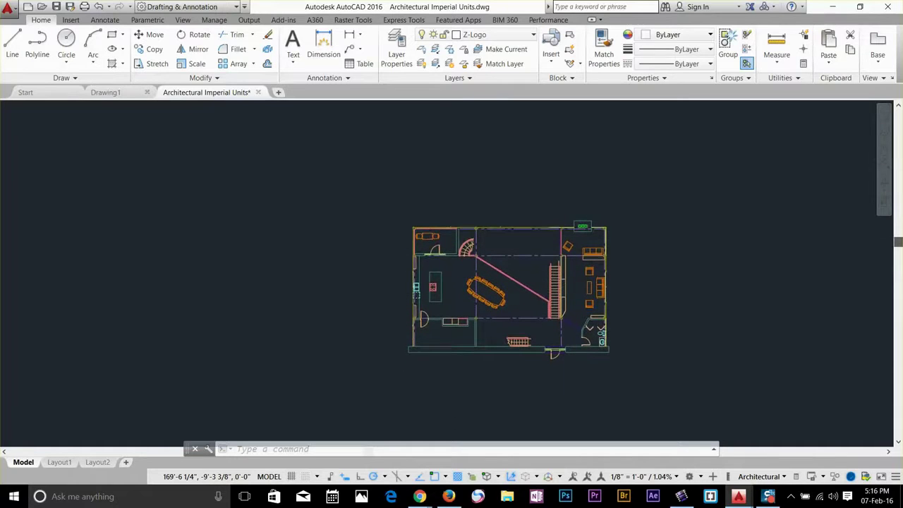